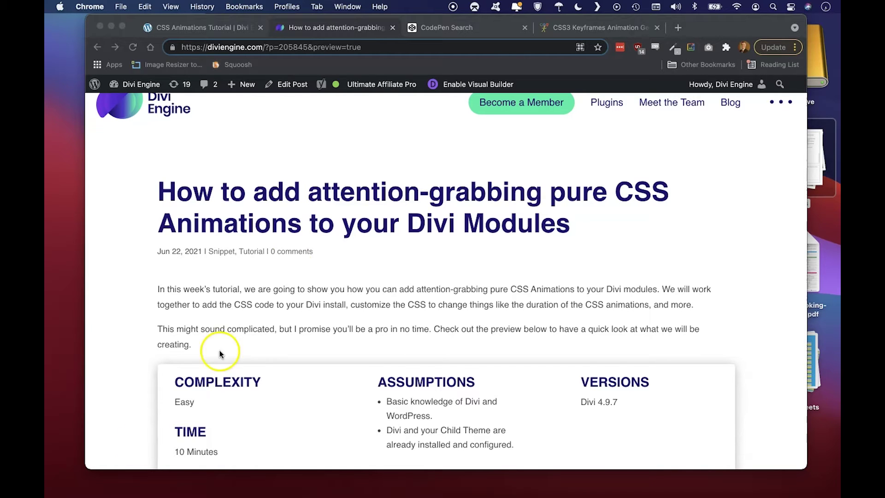
Step: Scroll the Divi Engine article down to the Focus-In Animation demo and its .de-focus-in CSS code
scroll(355, 251, down, 5)
scroll(356, 250, down, 6)
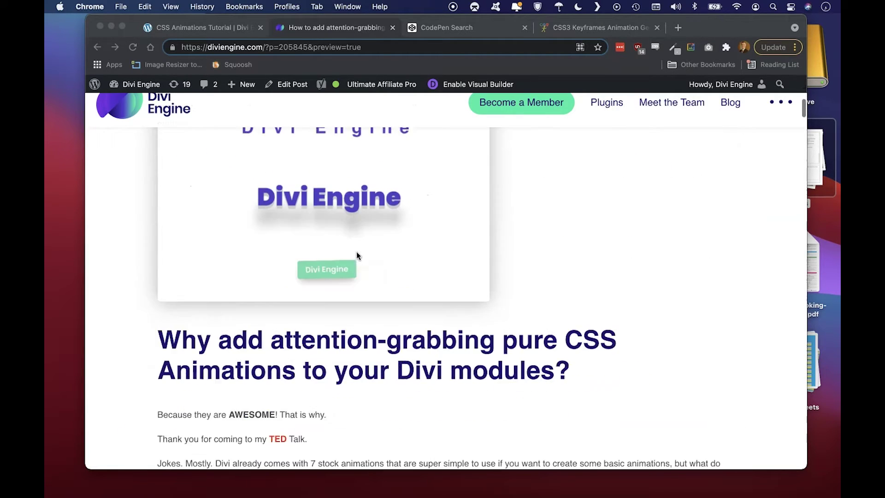
scroll(356, 251, up, 3)
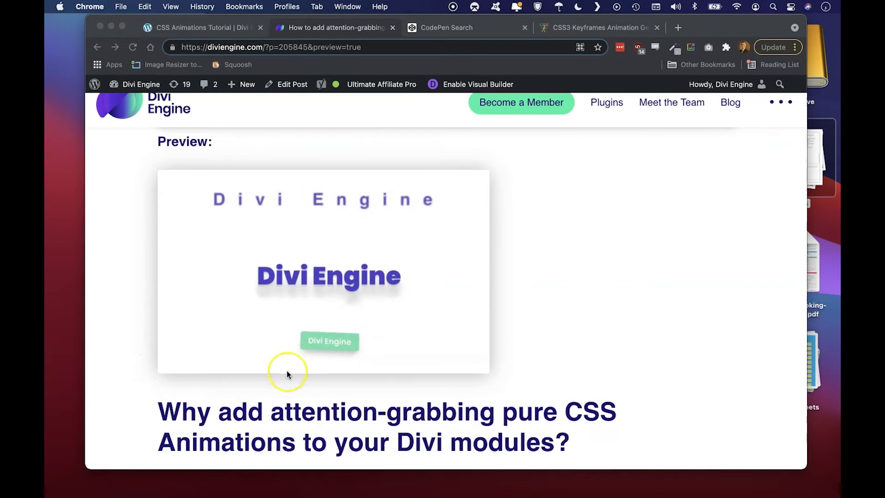
scroll(287, 371, down, 15)
scroll(287, 371, down, 5)
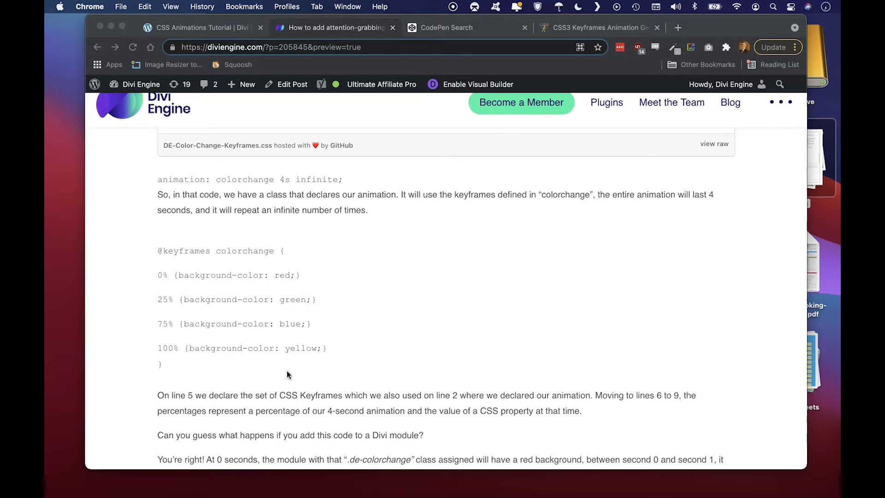
scroll(287, 370, down, 1)
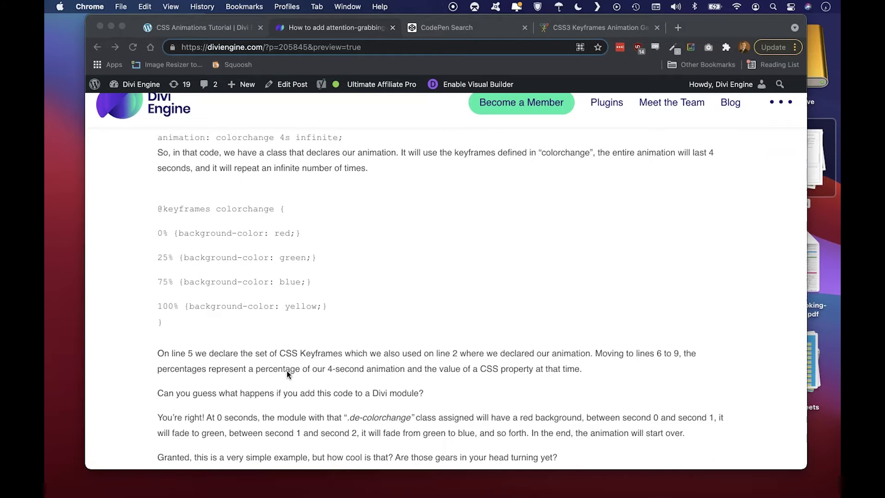
scroll(286, 370, down, 12)
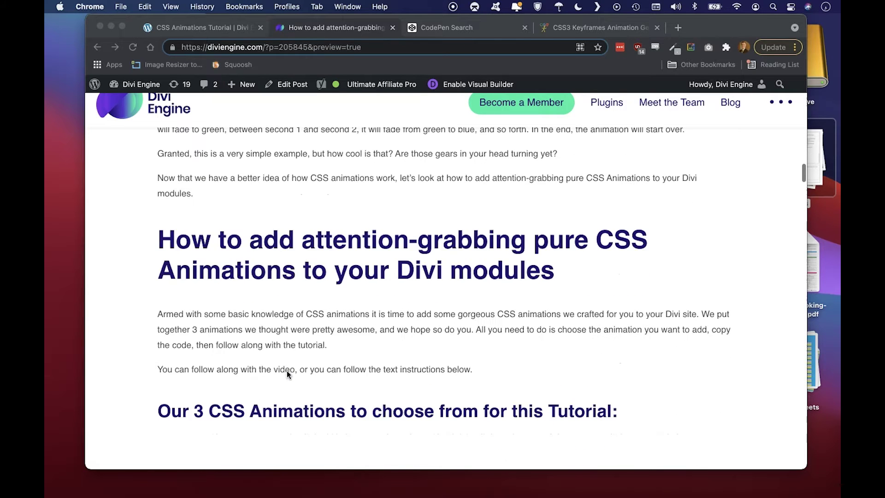
scroll(286, 371, down, 1)
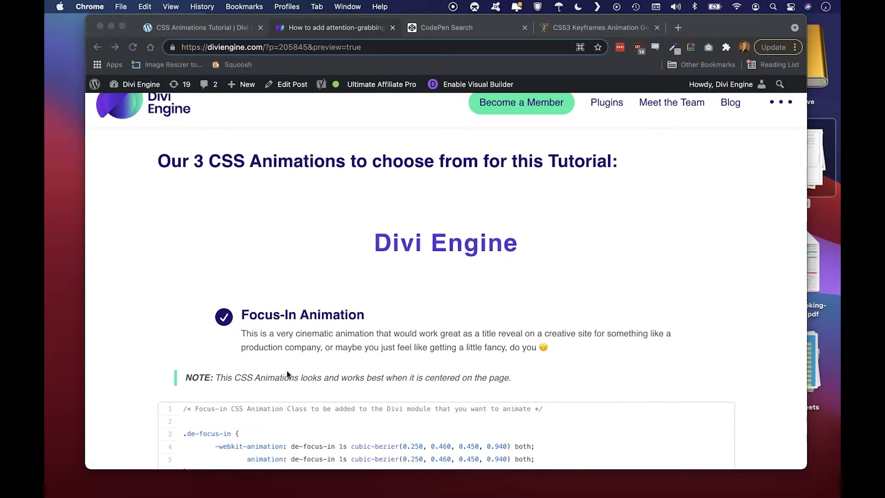
Step: Scroll past the Focus-In and Text Pop-Up code to the wobbling Attention Wobble demo button
scroll(287, 371, down, 5)
scroll(286, 372, down, 3)
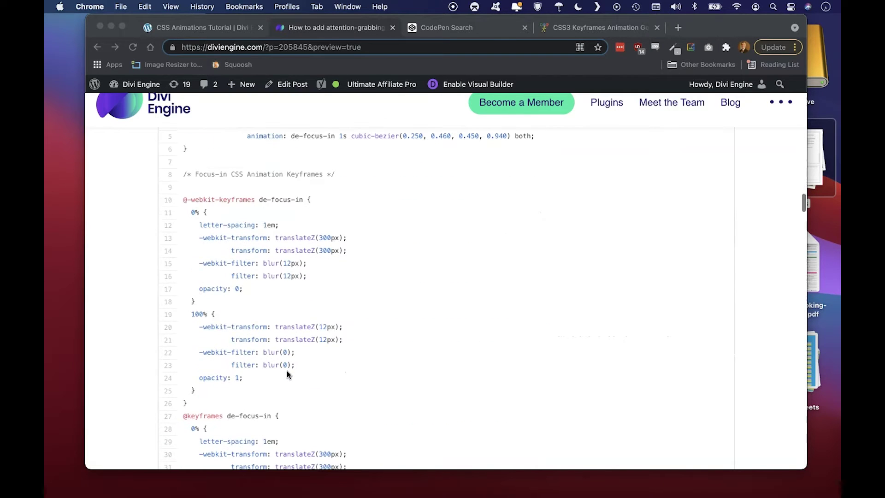
scroll(287, 373, down, 8)
scroll(287, 373, down, 5)
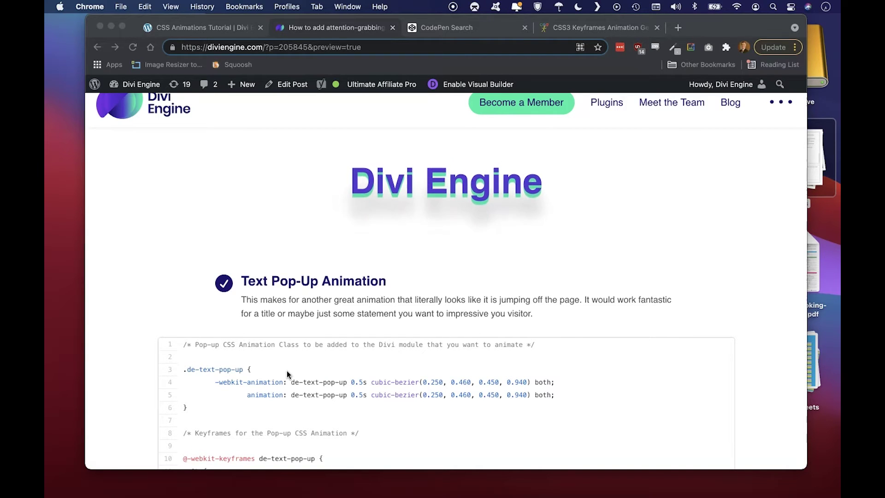
click(286, 370)
Step: Highlight the 2.8s duration on line 4 of the .de-wobble infinite animation rule
scroll(255, 286, down, 10)
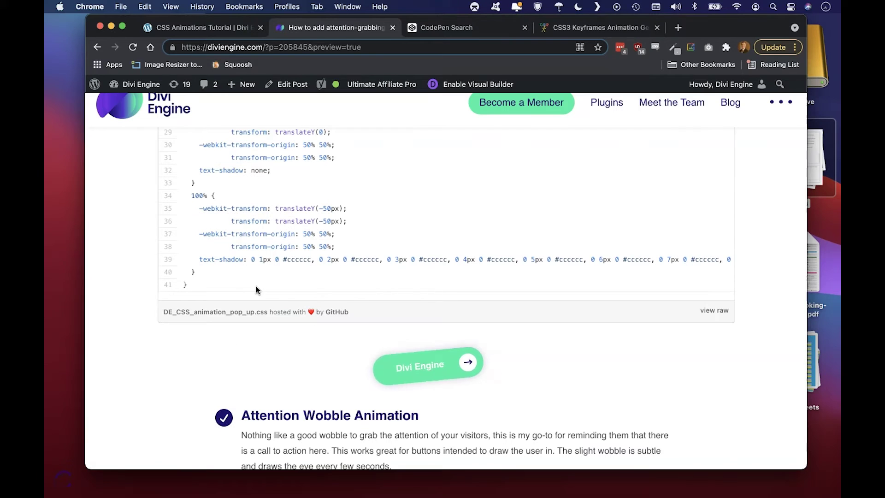
scroll(256, 286, down, 5)
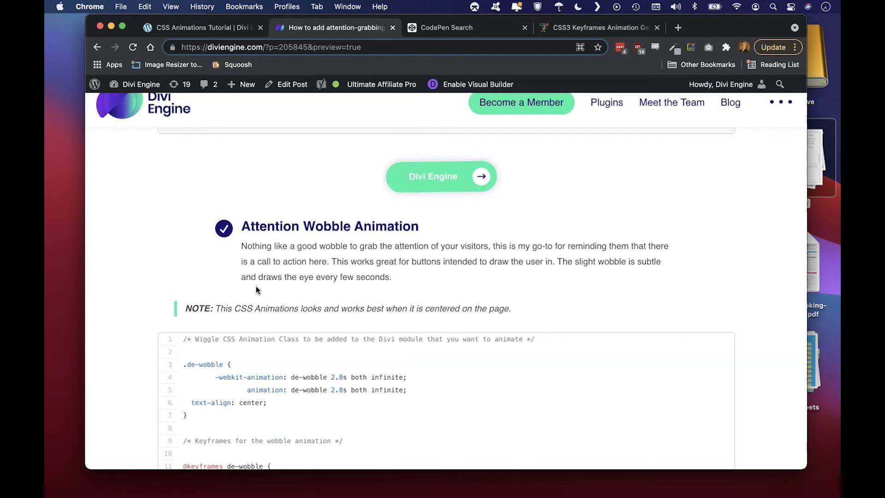
scroll(256, 289, down, 11)
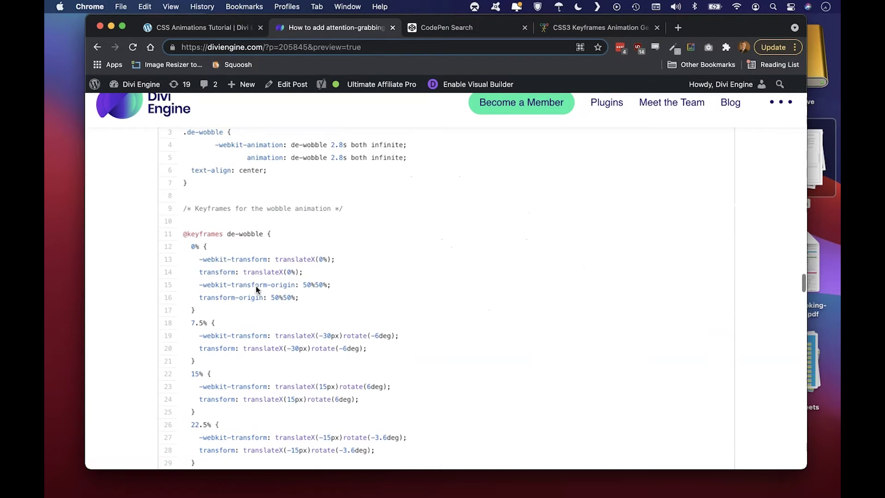
scroll(257, 290, up, 8)
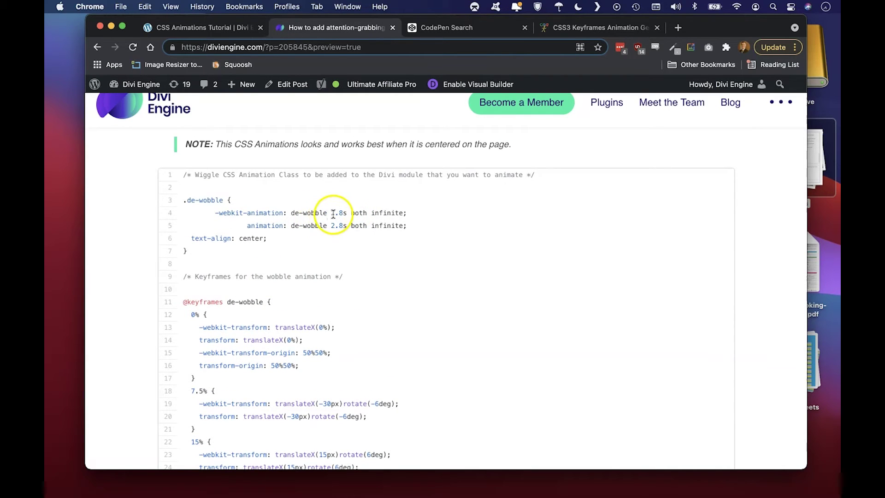
drag(331, 212, 346, 213)
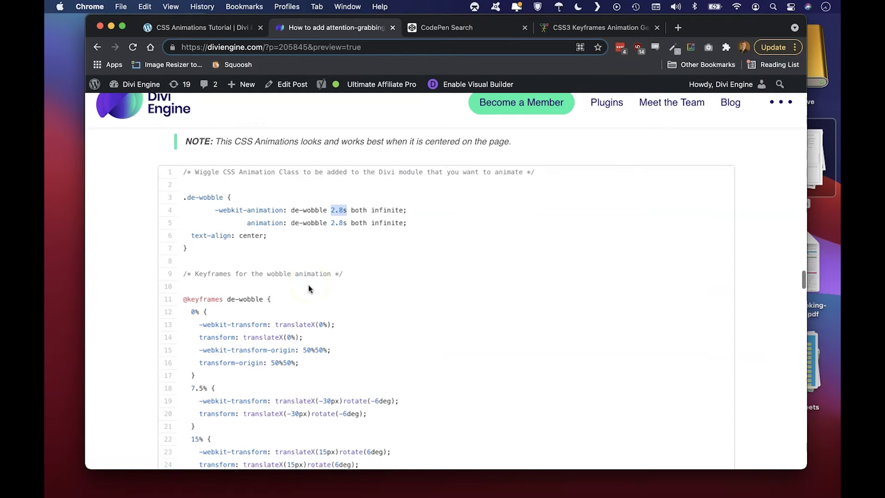
Step: Scroll to the end of the wobble code at line 42, then return to the CSS Animations Tutorial page
scroll(308, 289, down, 10)
scroll(309, 288, down, 12)
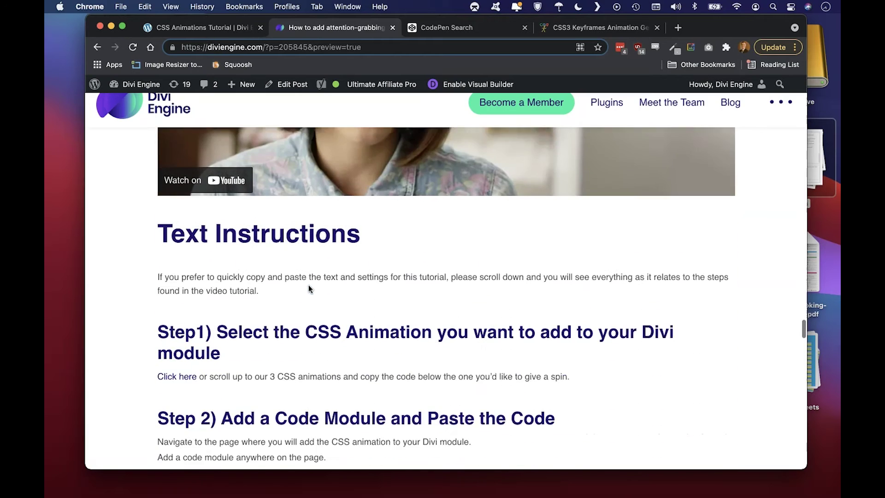
scroll(308, 285, up, 5)
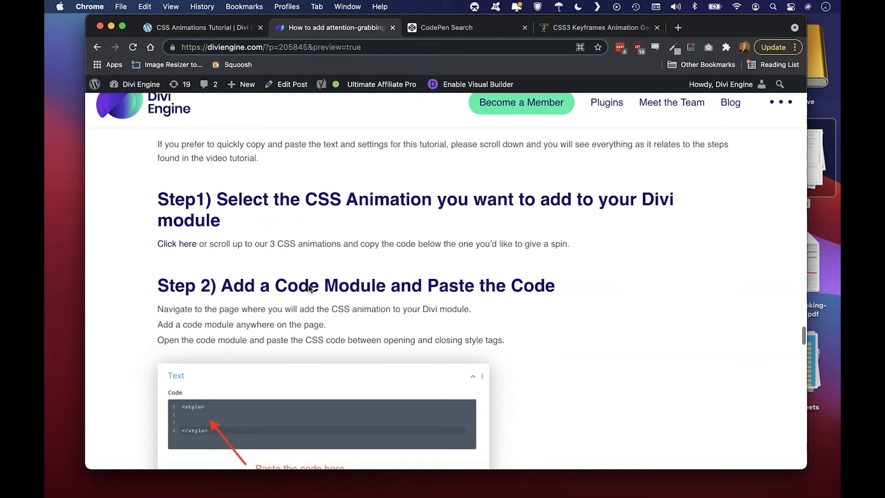
scroll(309, 286, down, 2)
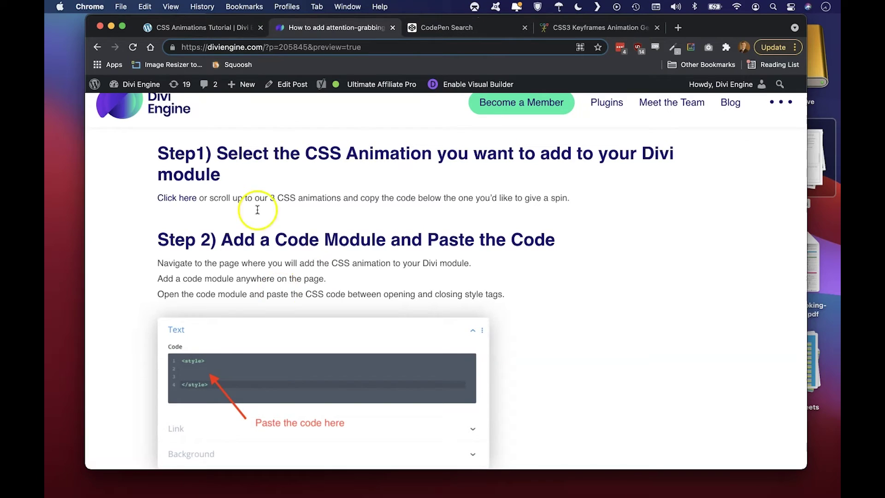
click(218, 34)
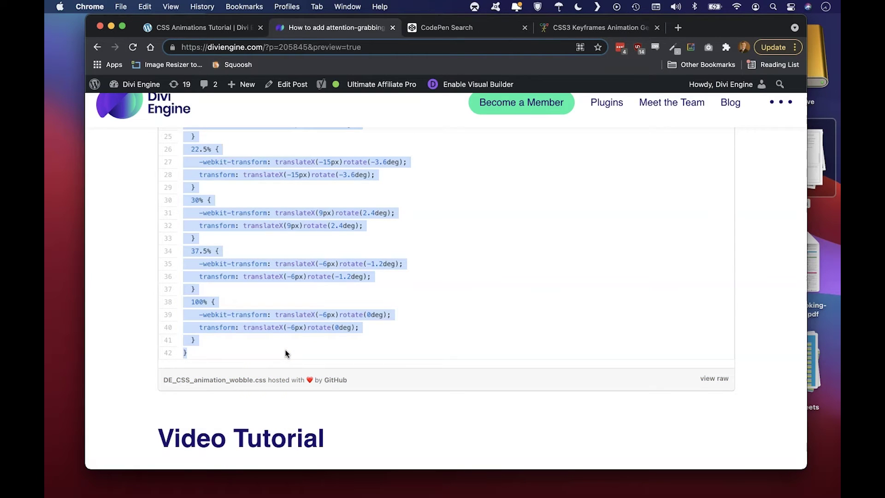
Step: Edit the CSS Animations Tutorial page in Divi Builder and add a new module below the Button
click(193, 30)
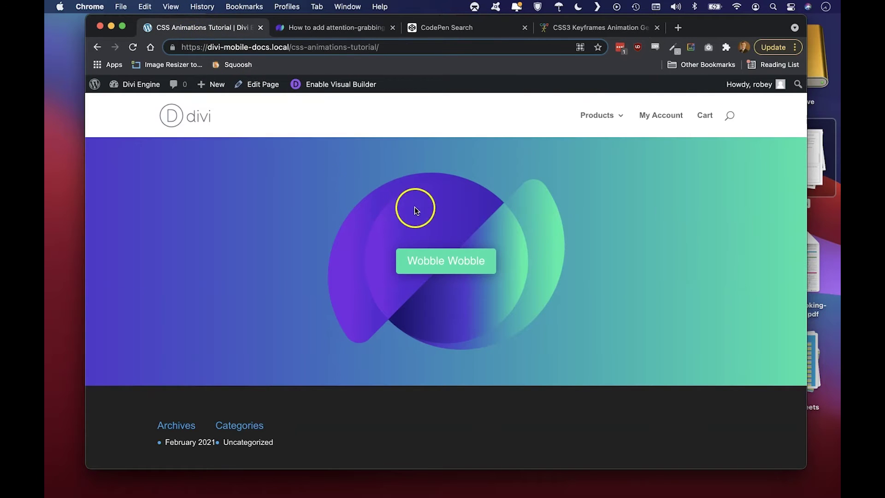
click(259, 90)
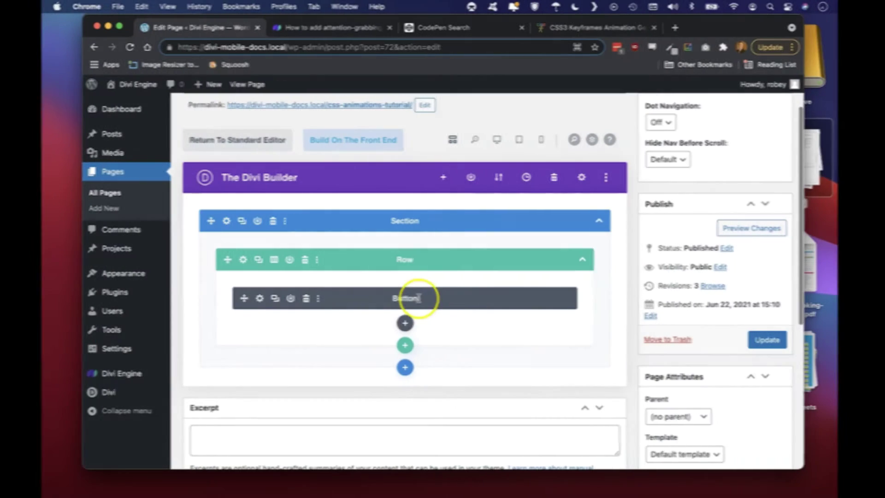
click(410, 321)
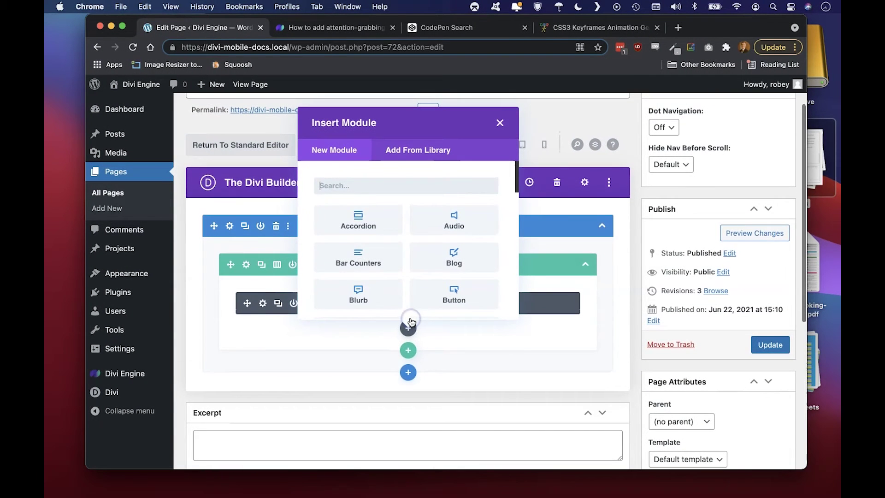
Step: Insert a Code module found by searching 'code' and place the caret in its editor
text(code)
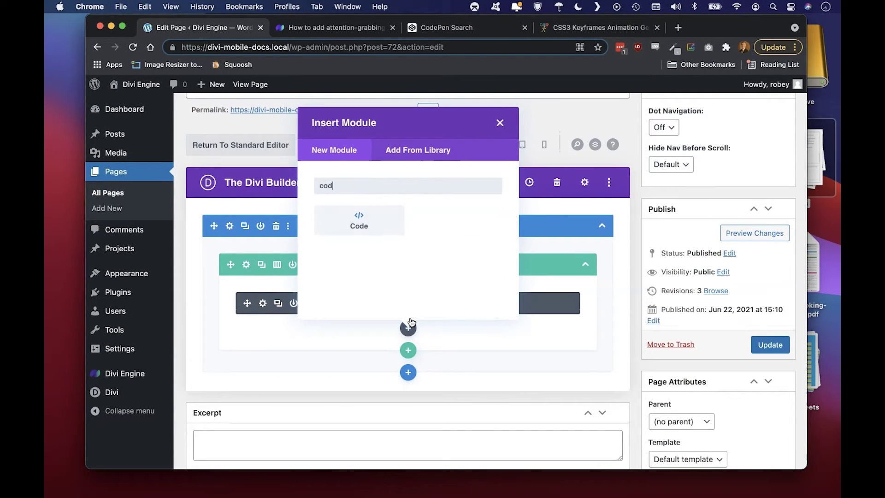
click(364, 221)
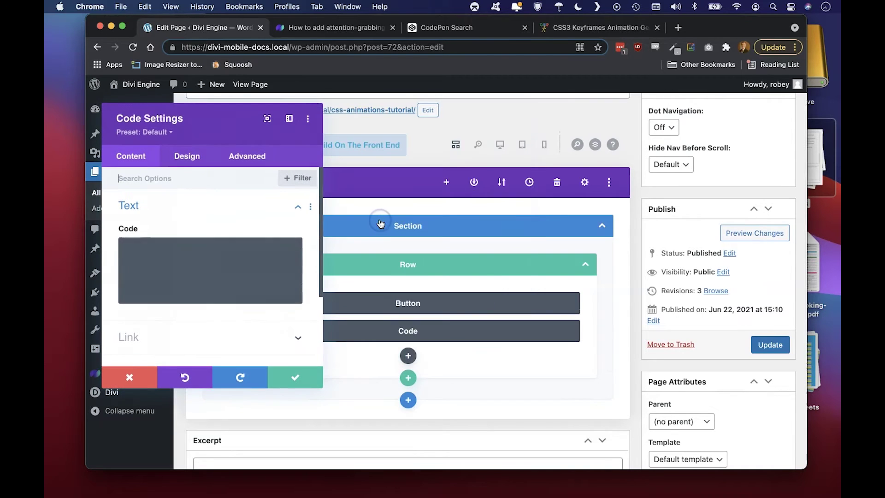
click(203, 261)
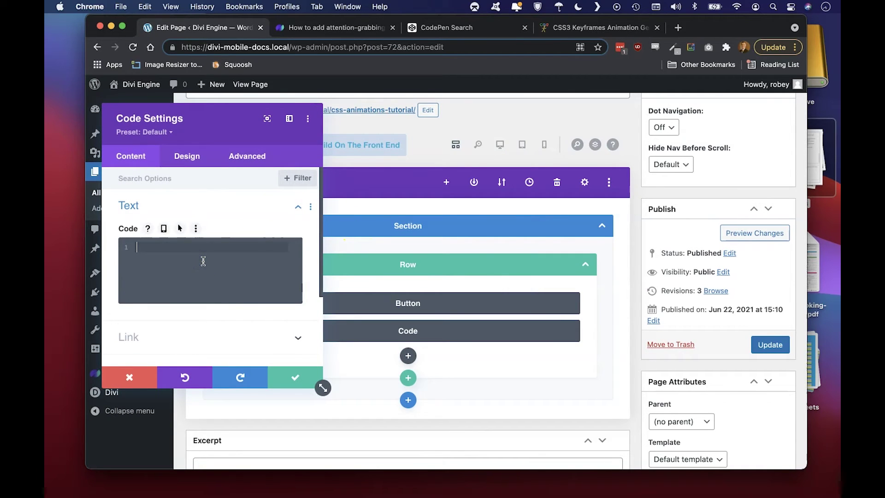
Step: Paste the de-wobble CSS and keyframes between <style> tags and enlarge the settings modal
text(<style>)
key(Return)
key(Return)
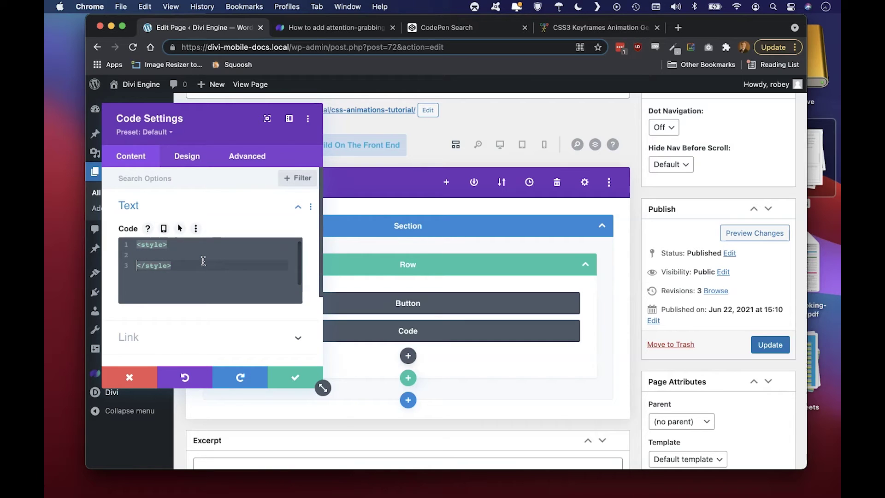
key(Up)
key(Up)
key(Down)
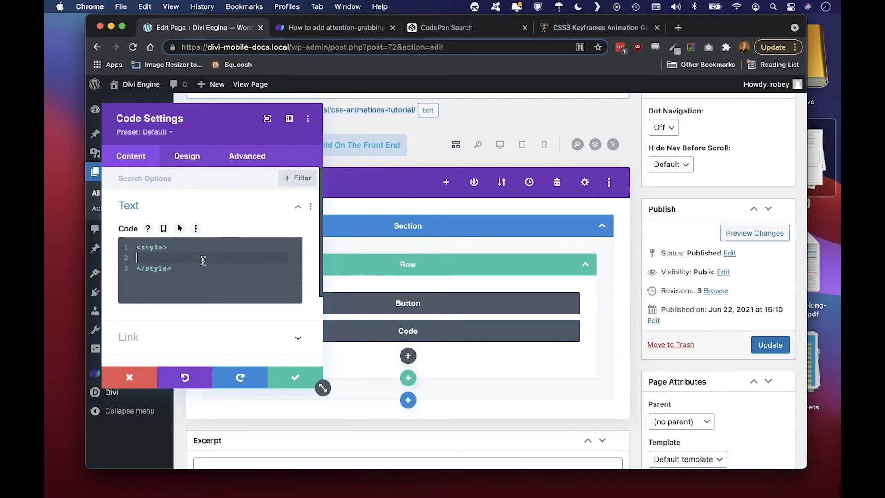
key(super+v)
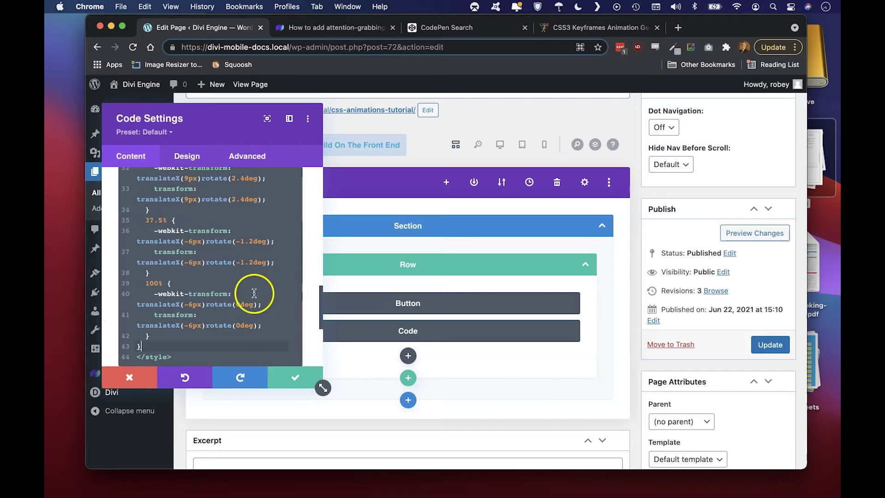
drag(321, 387, 511, 395)
scroll(418, 284, up, 15)
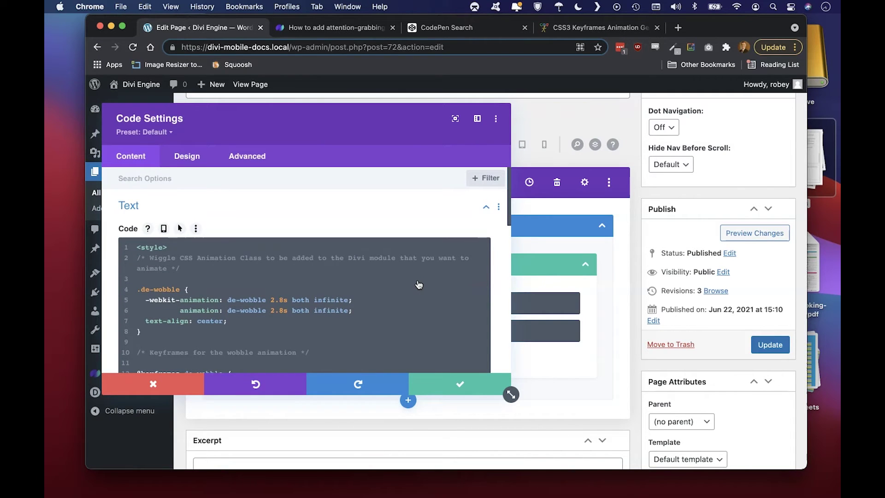
drag(140, 289, 156, 288)
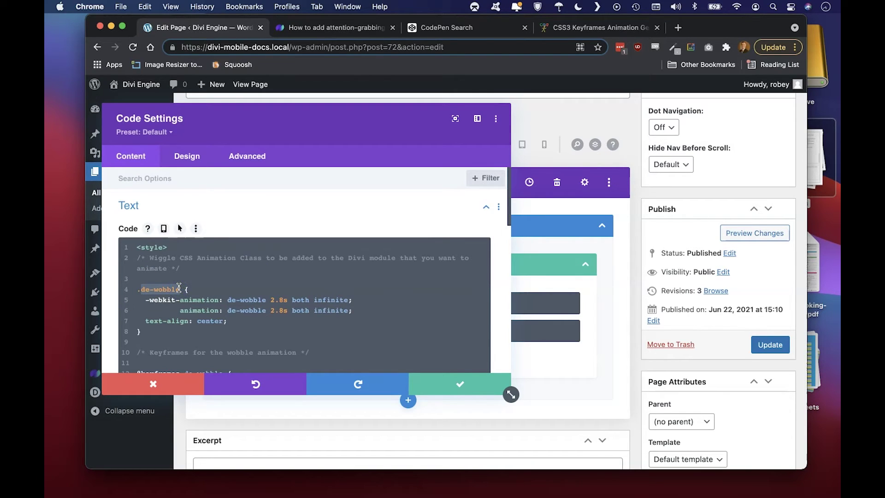
scroll(225, 276, down, 1)
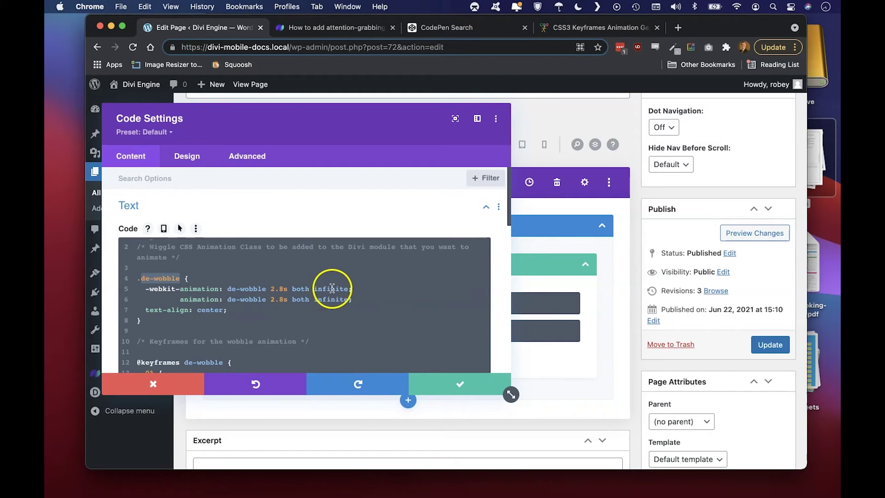
scroll(334, 288, down, 5)
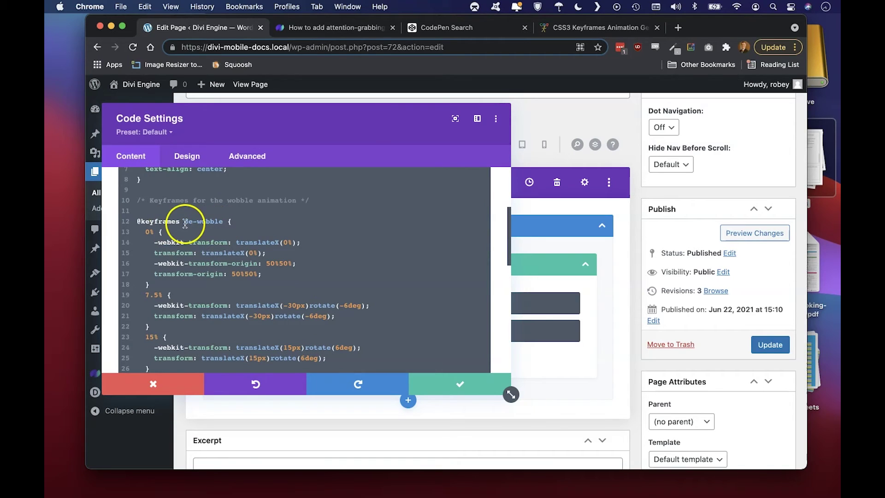
scroll(187, 221, up, 5)
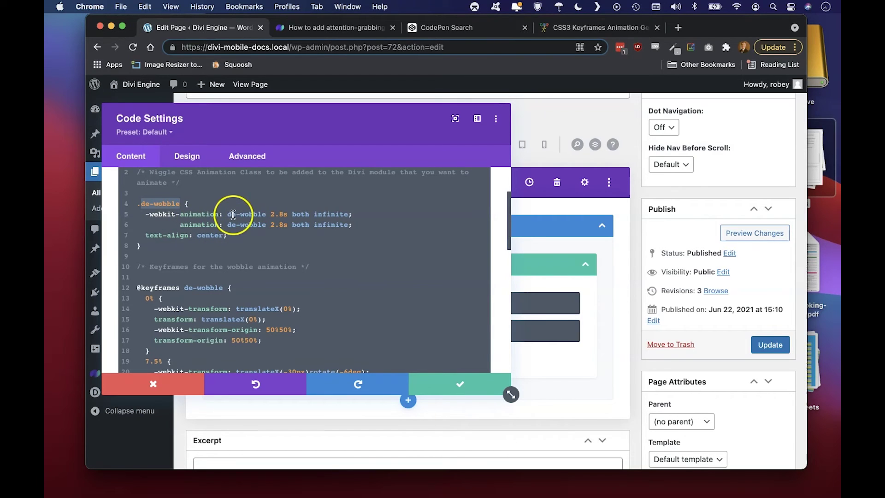
scroll(252, 270, down, 5)
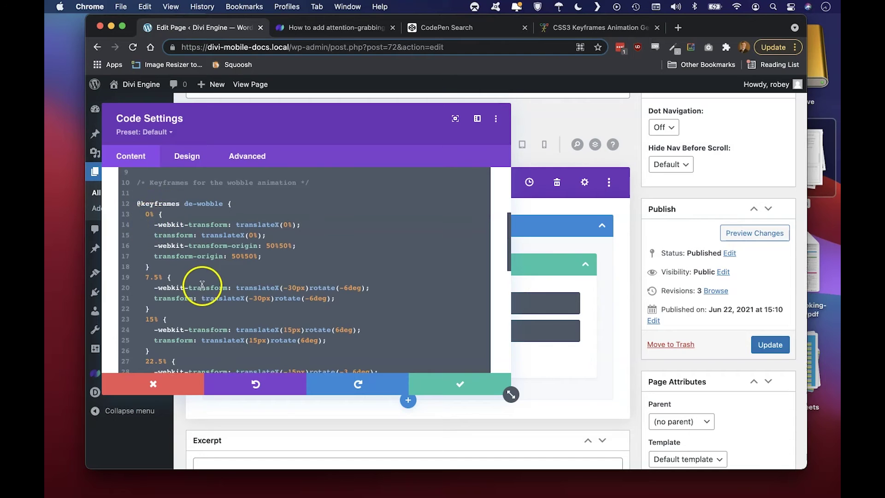
scroll(164, 221, down, 6)
scroll(166, 225, down, 8)
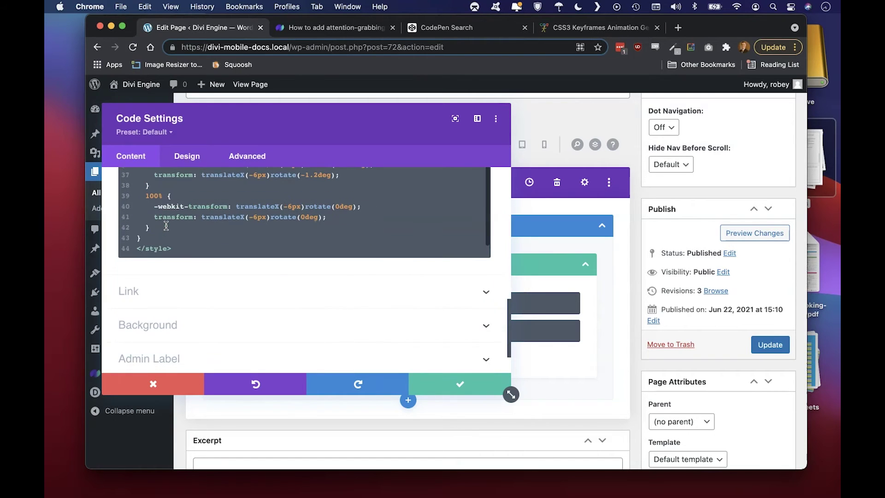
scroll(166, 226, up, 2)
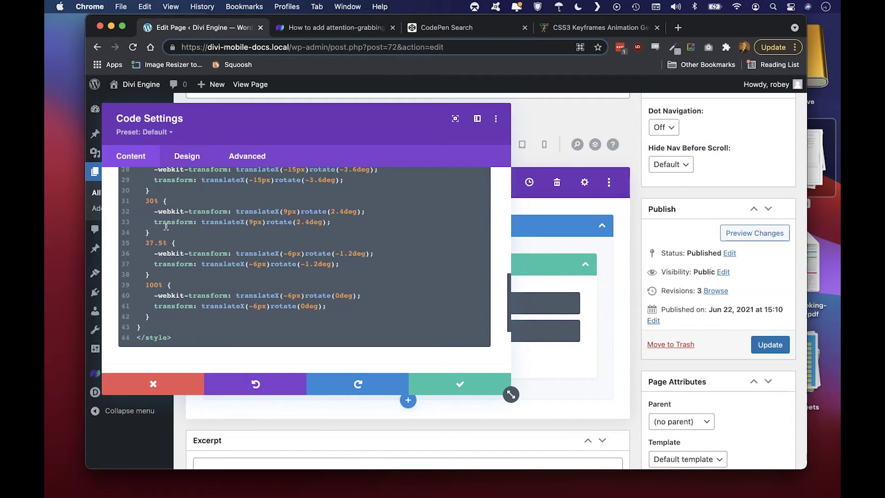
scroll(166, 226, up, 10)
scroll(166, 225, down, 4)
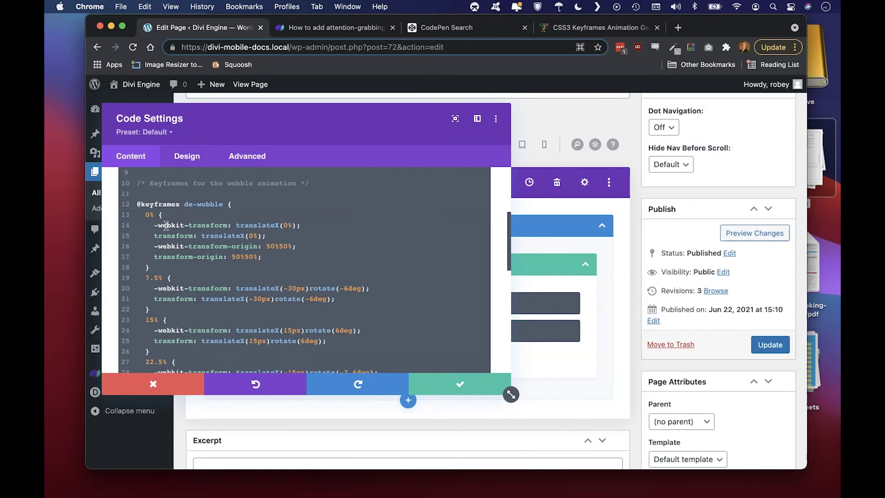
scroll(316, 302, down, 5)
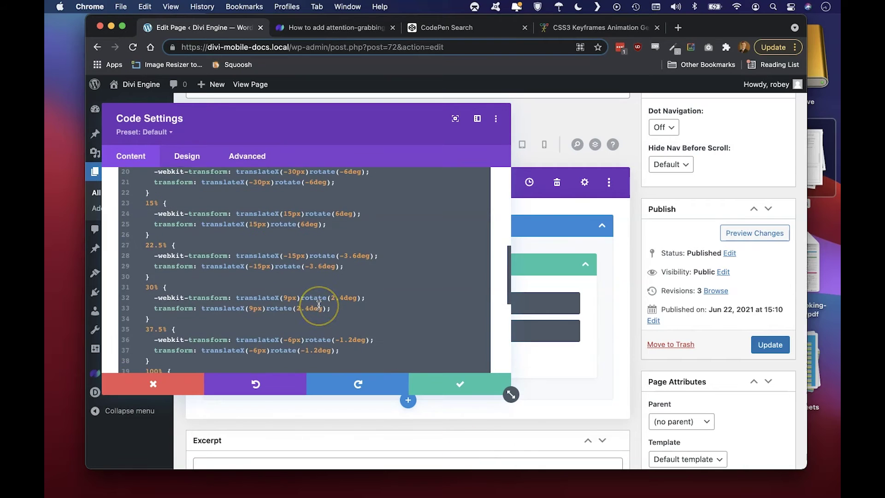
scroll(319, 305, down, 4)
click(362, 282)
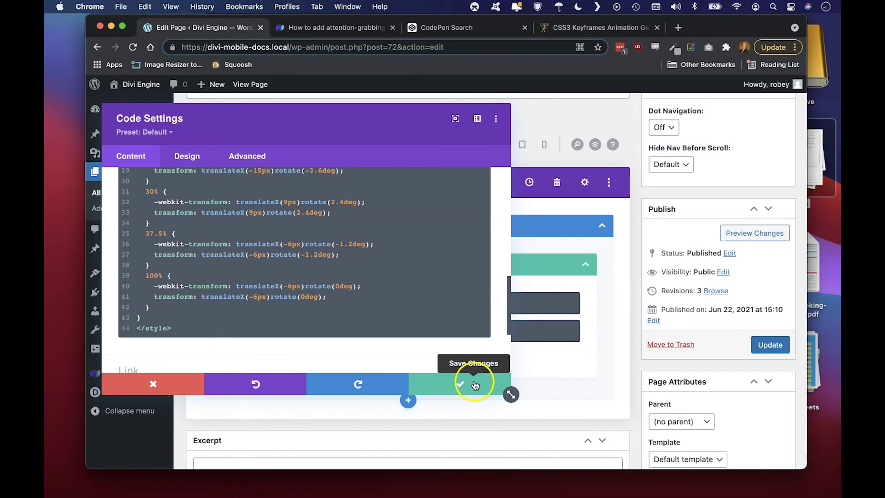
Step: Save the Code module and give the Wobble Wobble button the CSS class de-wobble
click(474, 383)
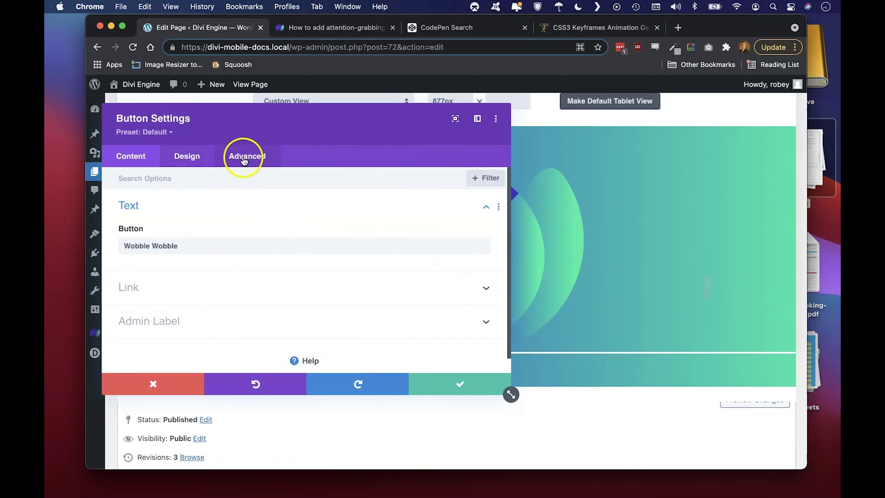
click(245, 159)
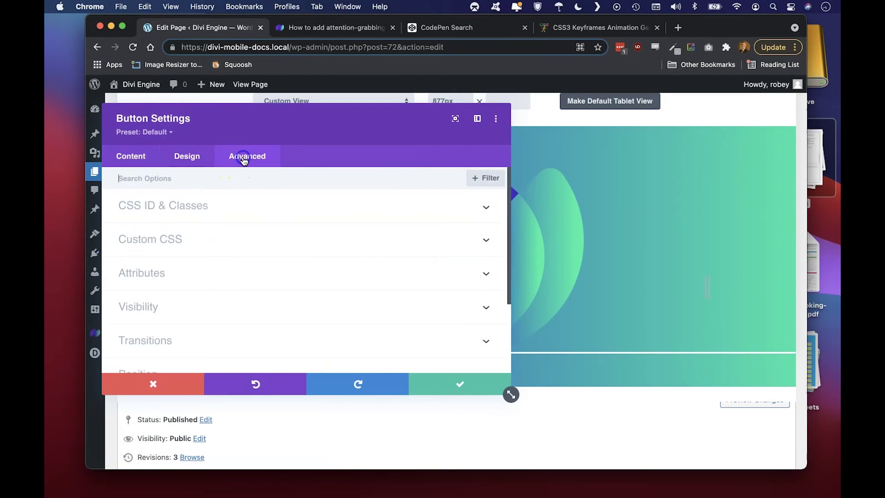
click(197, 205)
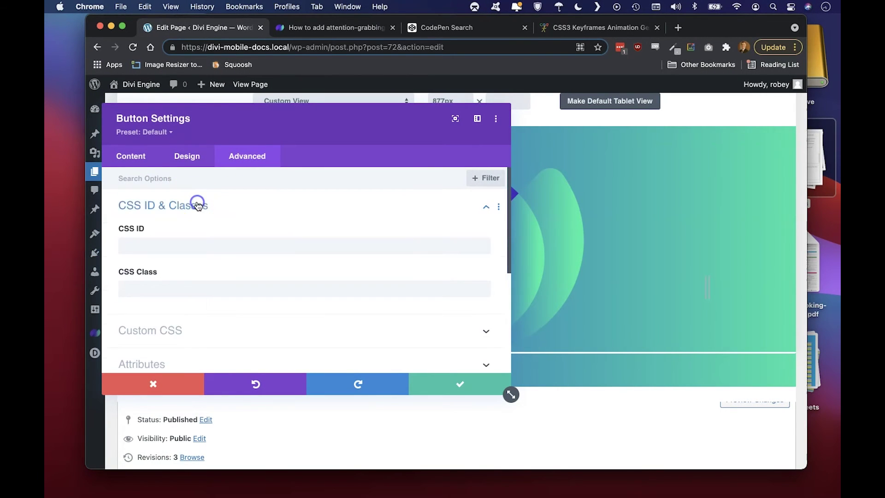
click(177, 288)
text(de-wobble)
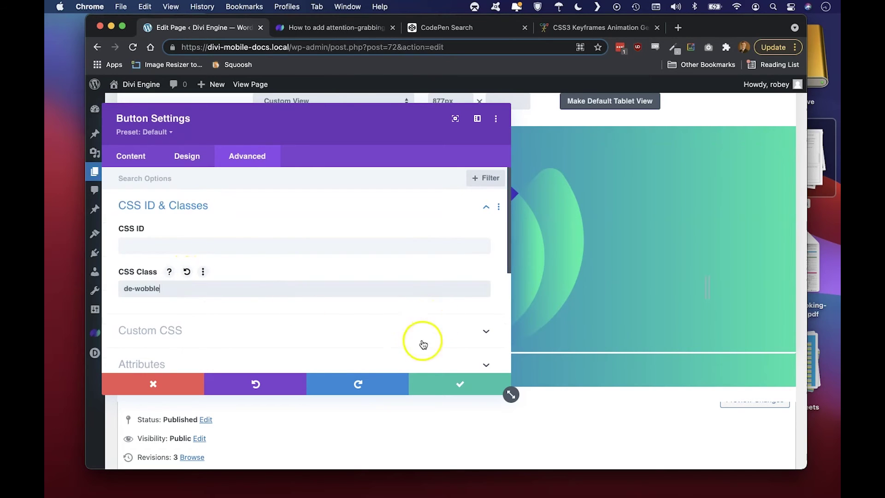
click(437, 384)
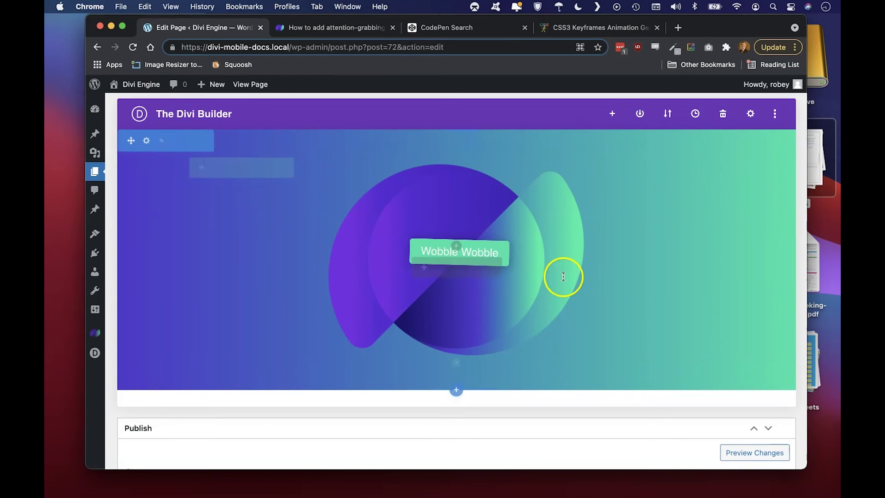
Step: Save the page and view the live CSS Animations Tutorial page with the looping wobble
scroll(659, 234, up, 5)
click(780, 195)
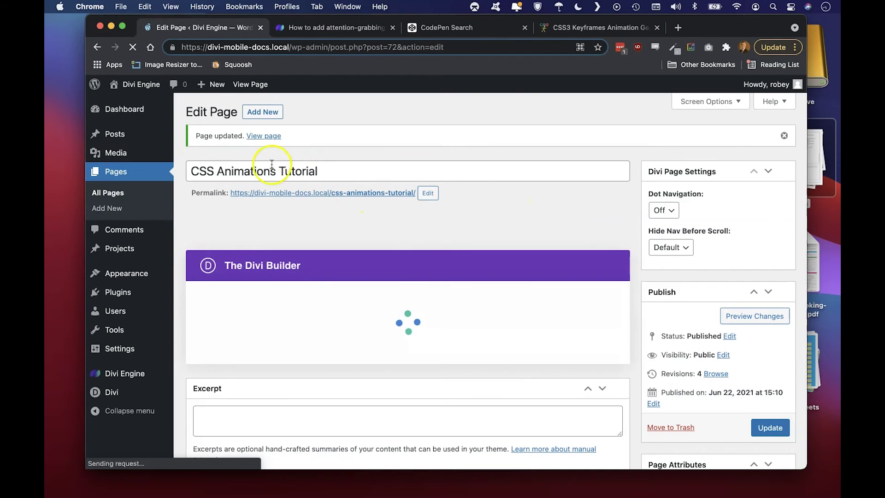
click(274, 136)
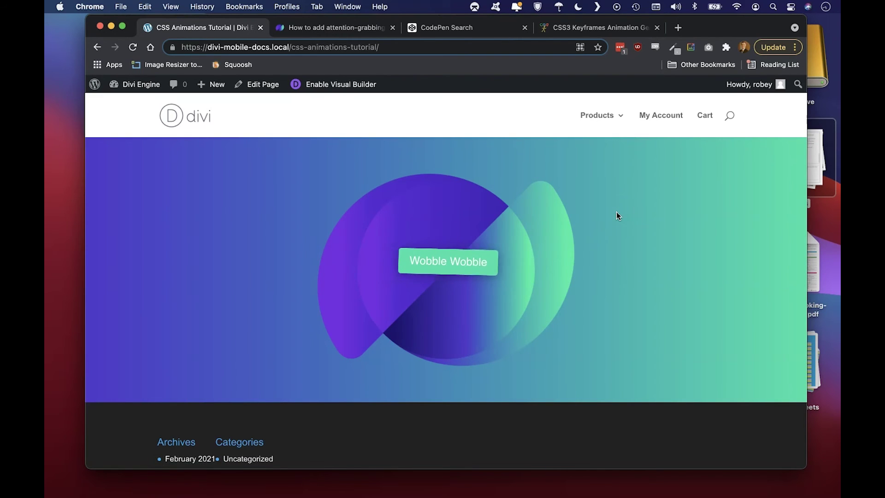
Step: Return to the Divi Engine post and scroll back up through the Text Pop-Up and Focus-In code
click(313, 27)
scroll(352, 245, up, 10)
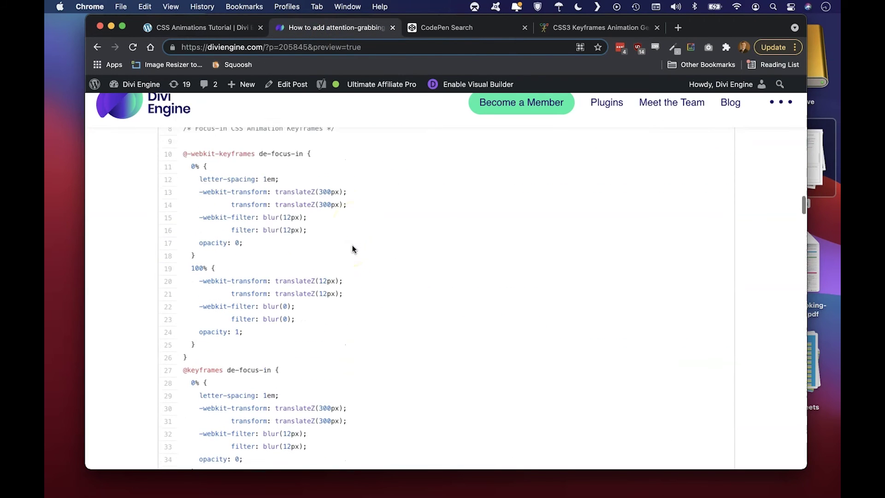
scroll(352, 245, up, 8)
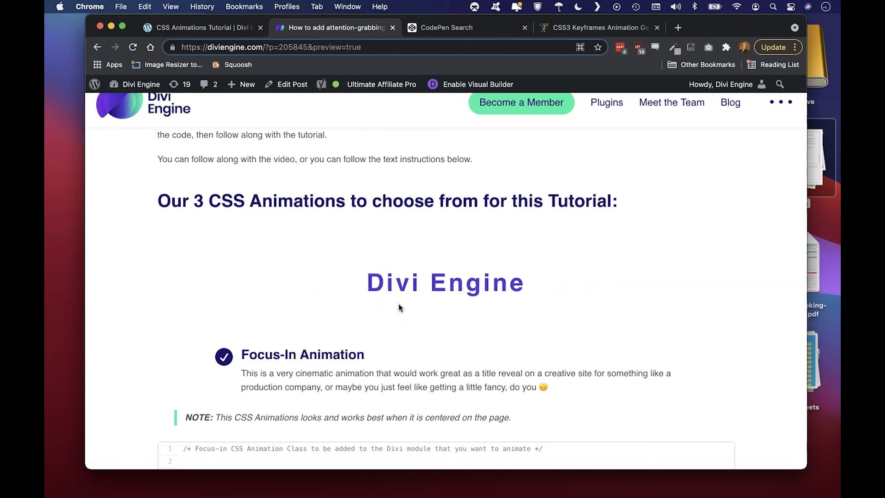
scroll(398, 307, down, 15)
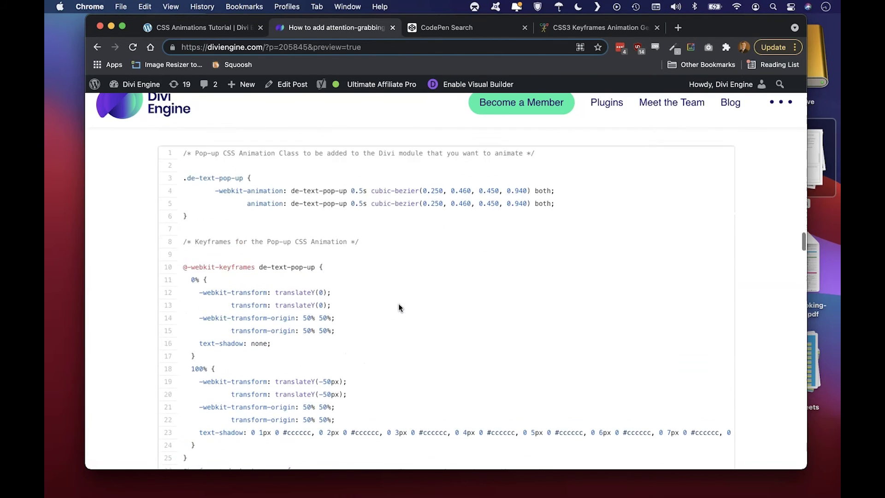
scroll(399, 307, up, 5)
click(434, 252)
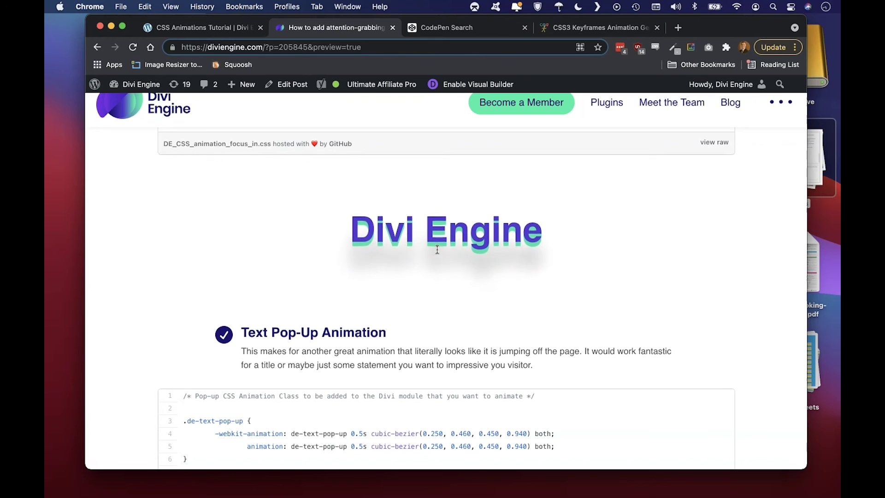
scroll(437, 250, up, 5)
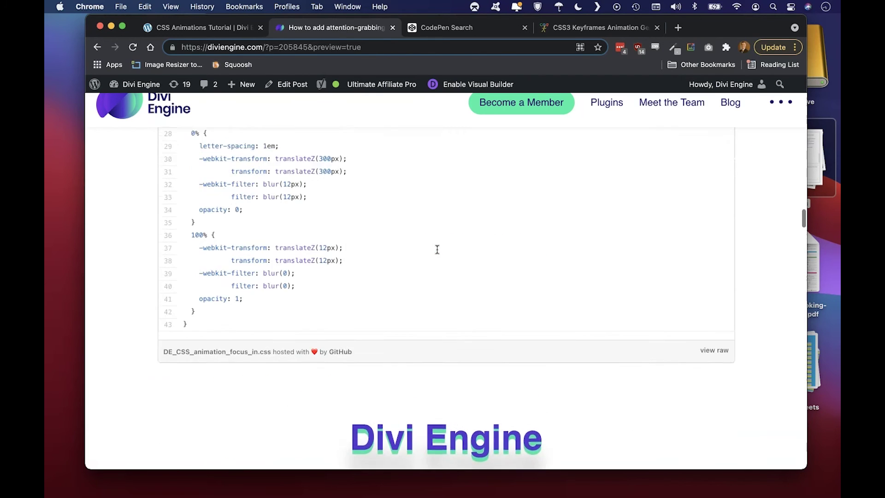
scroll(437, 249, up, 3)
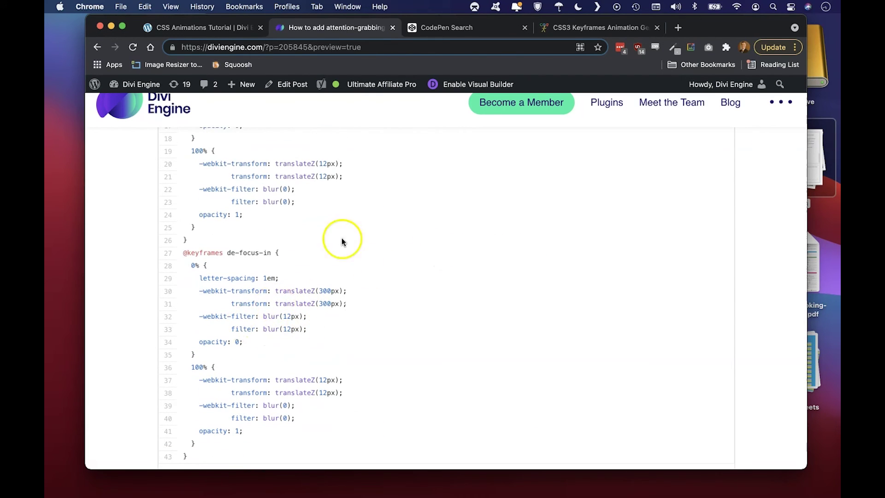
scroll(341, 238, up, 2)
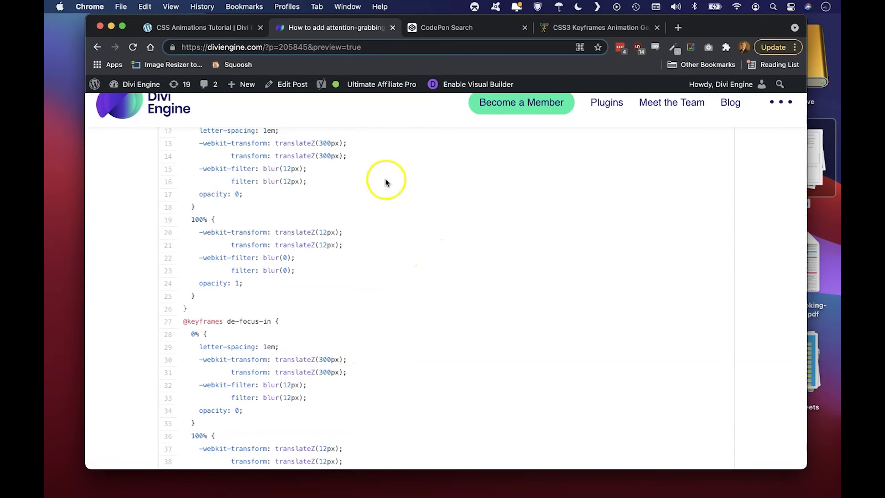
scroll(369, 151, up, 6)
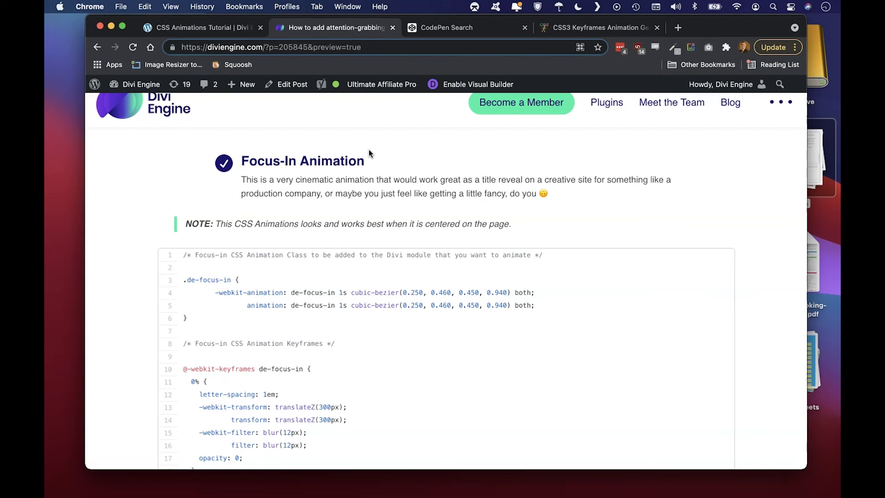
Step: Browse CodePen's 'css animation' results, load the next page, then go to the cssanimate.com generator
click(482, 34)
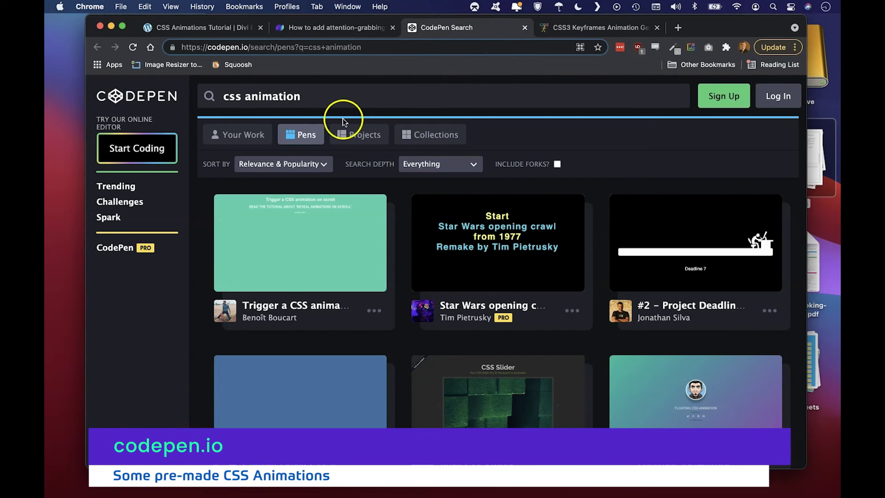
scroll(462, 281, down, 3)
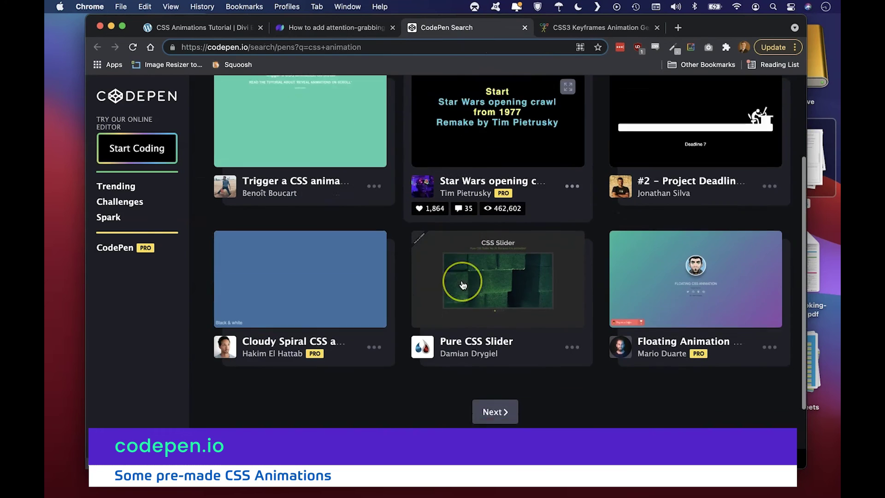
scroll(462, 284, down, 2)
click(488, 345)
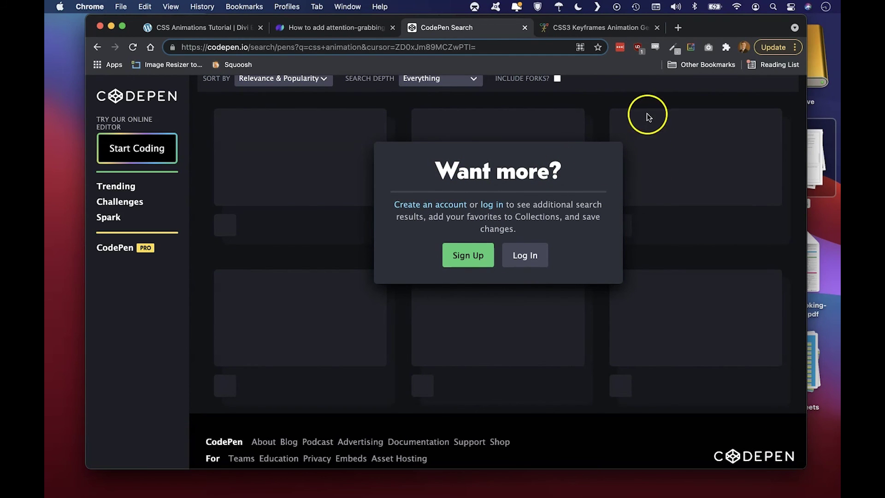
click(594, 28)
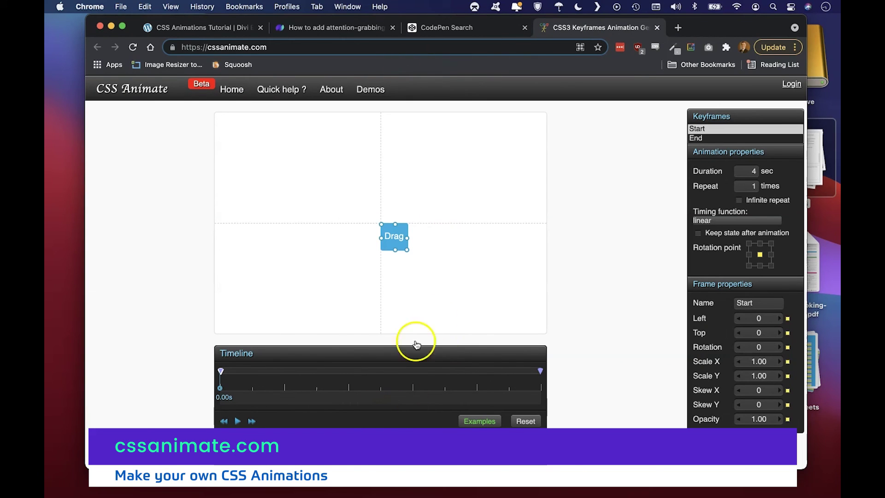
Step: Load the Woble example animation and select its Woble 4 keyframe
drag(387, 232, 322, 204)
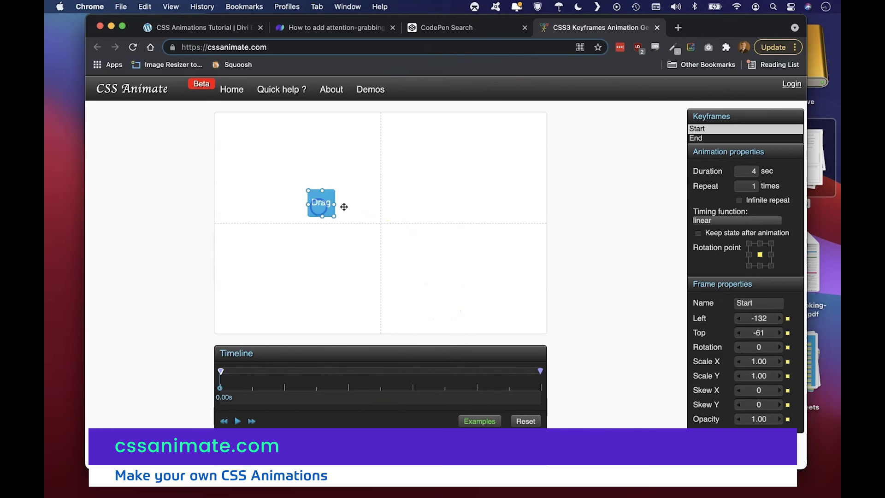
click(484, 422)
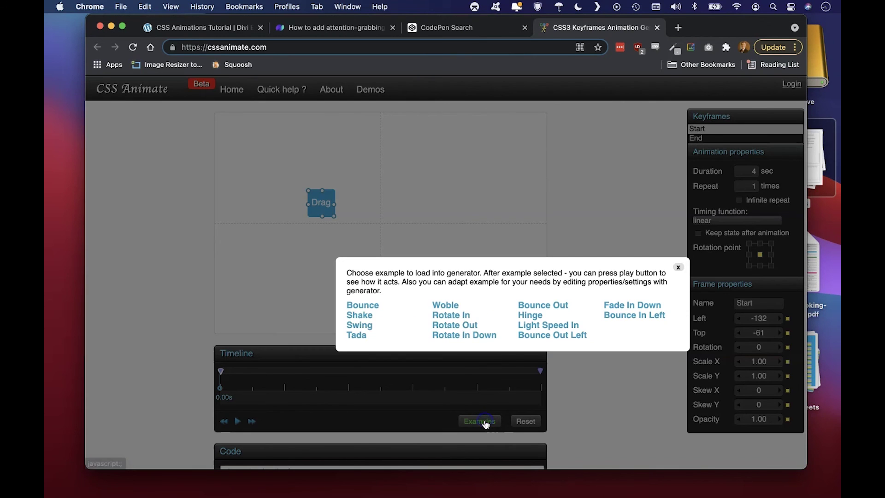
click(447, 306)
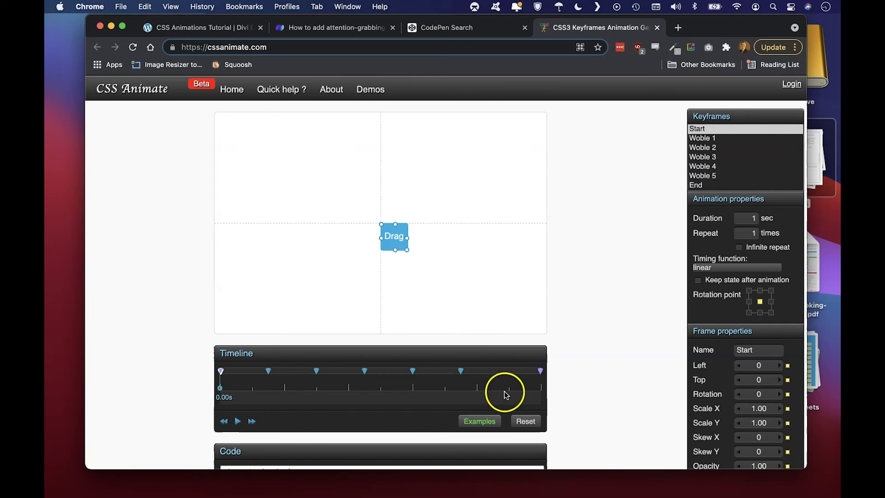
scroll(576, 263, down, 2)
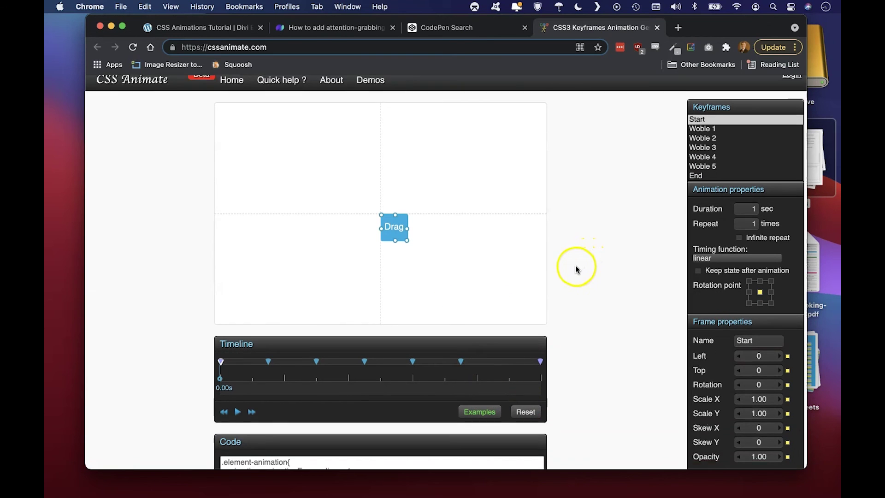
click(710, 144)
Step: Copy the generated Woble animation CSS and play the preview on the stage twice
scroll(554, 257, down, 5)
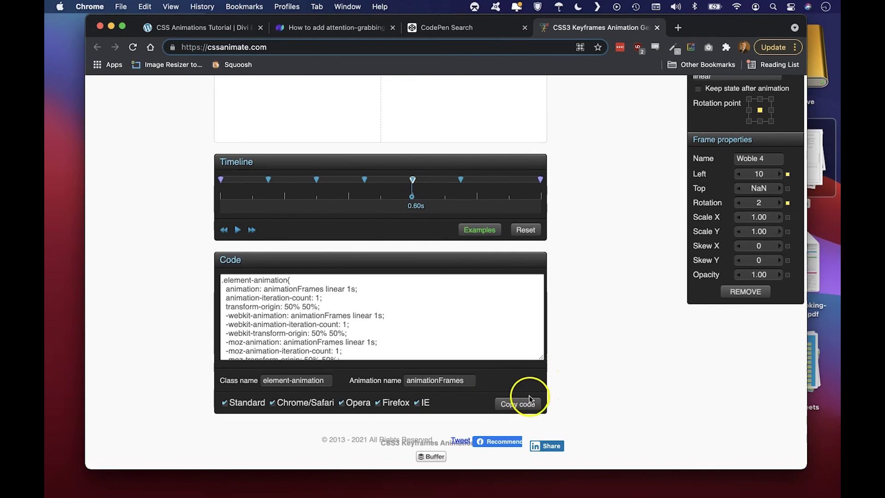
click(529, 398)
scroll(233, 249, up, 5)
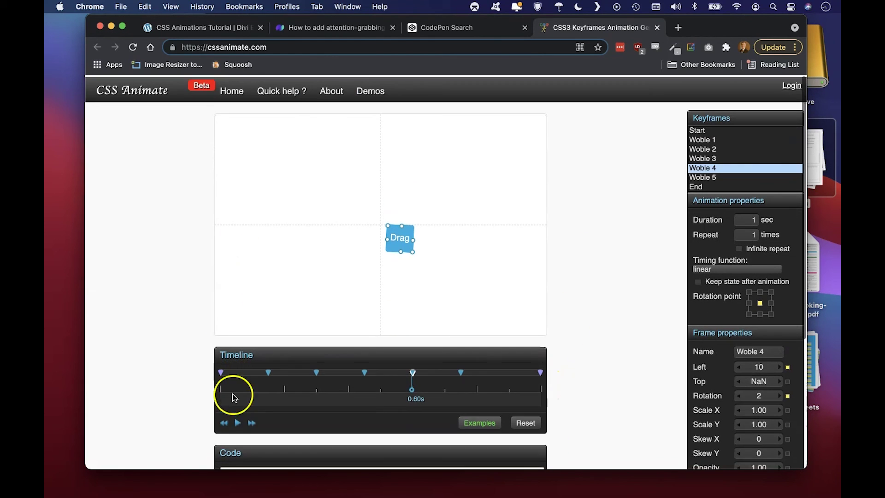
click(237, 422)
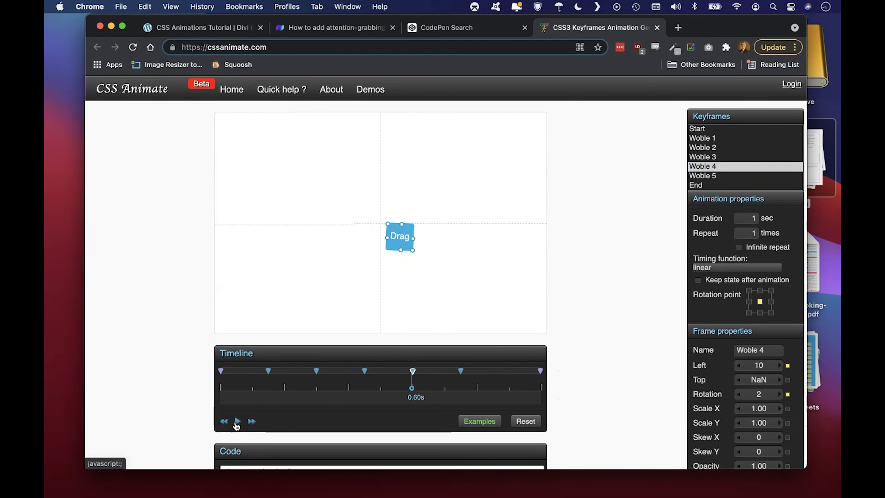
click(236, 422)
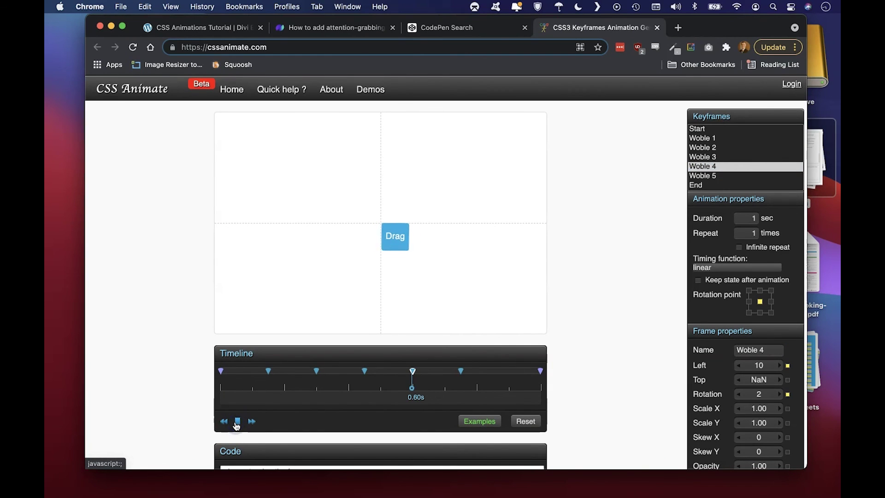